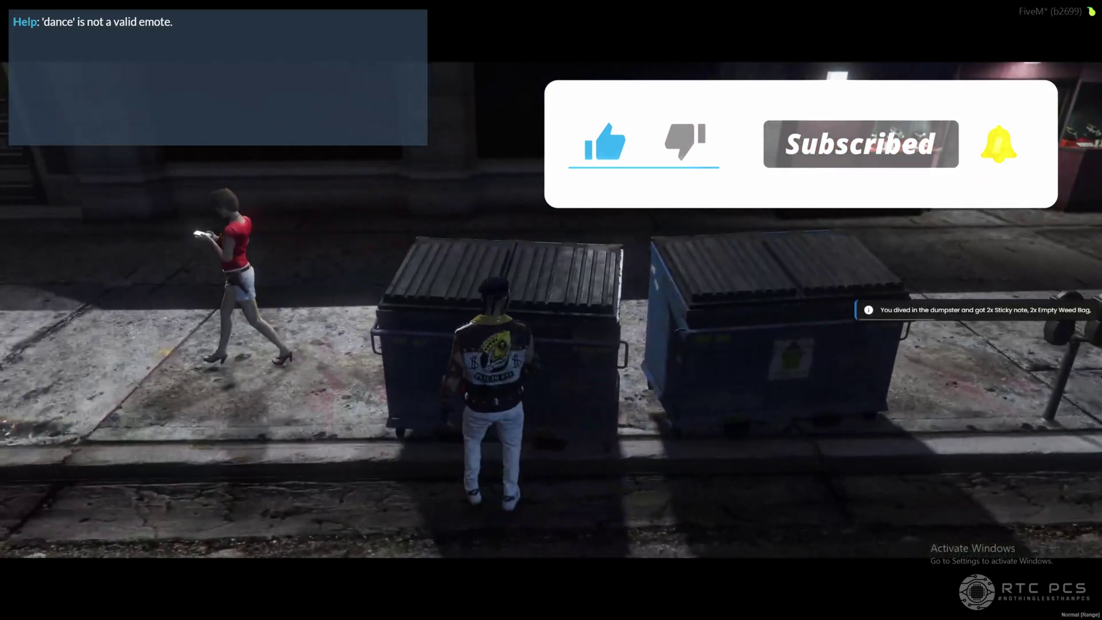
Third-eye target the left dumpster and search it, collecting 2x Sticky note and 2x Empty Weed Bag.
key("alt")
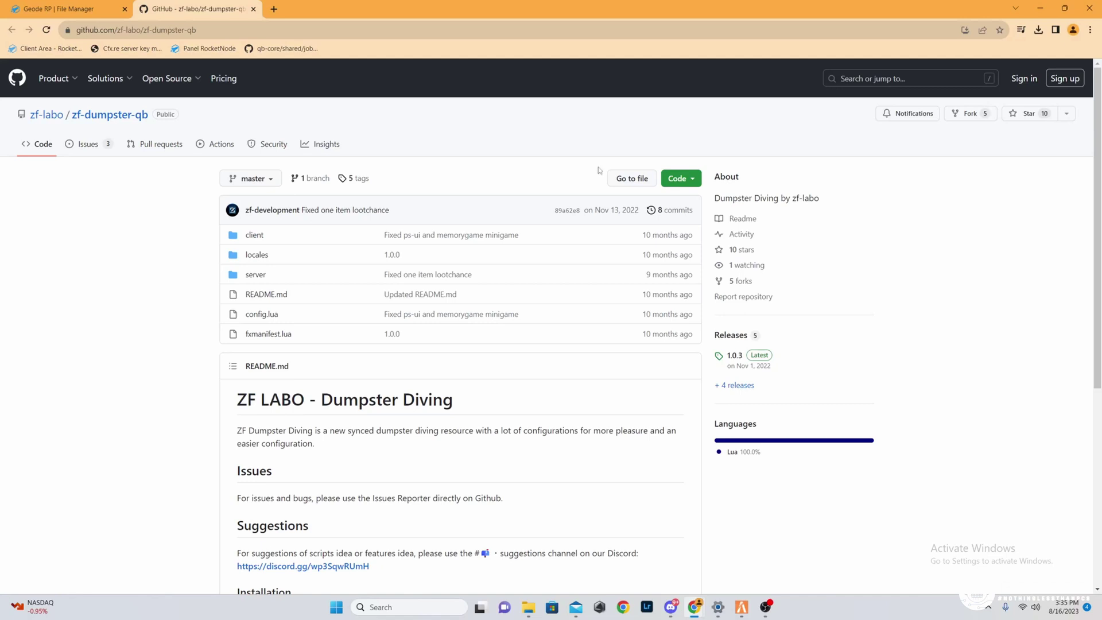
Download zf-dumpster-qb as zf-dumpster-qb-master.zip and return to the Geode RP File Manager.
left_click(682, 178)
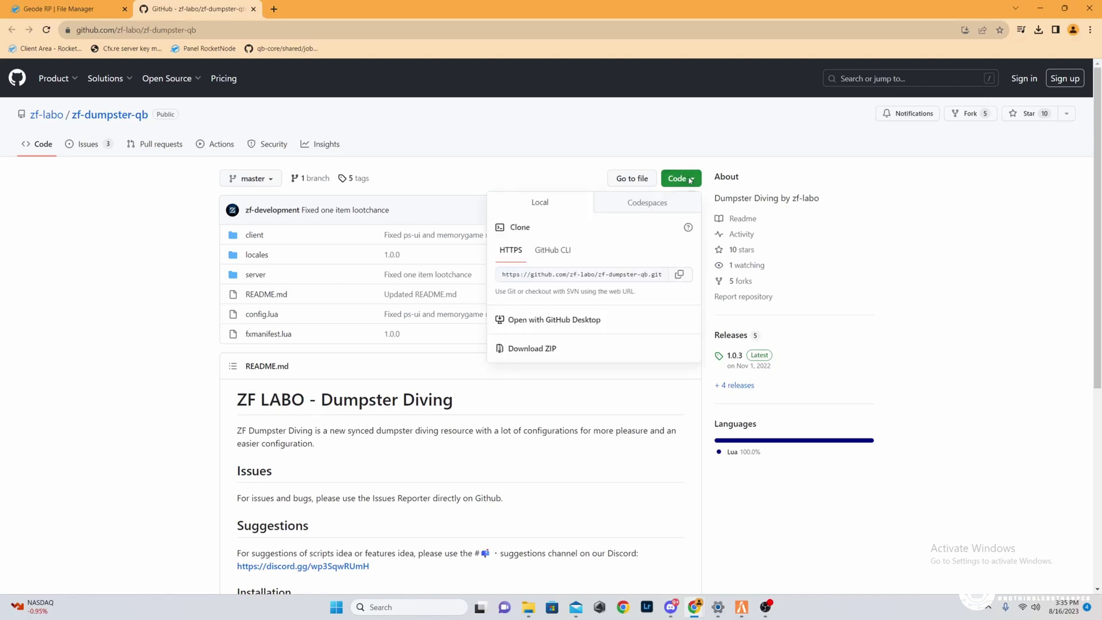
left_click(550, 354)
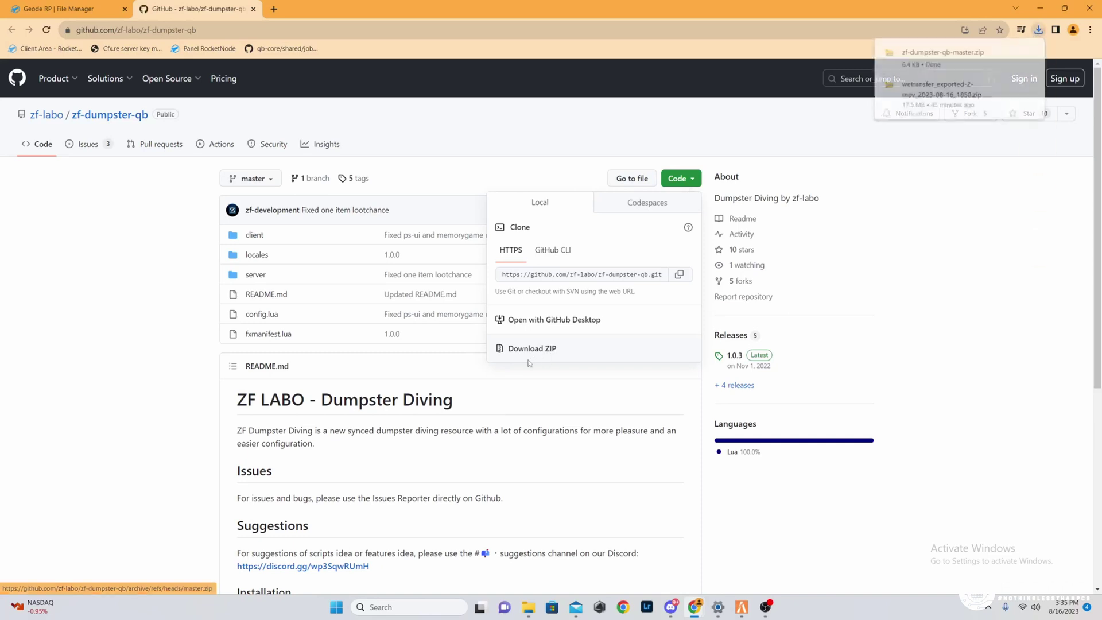
scroll(839, 229, "down", 5)
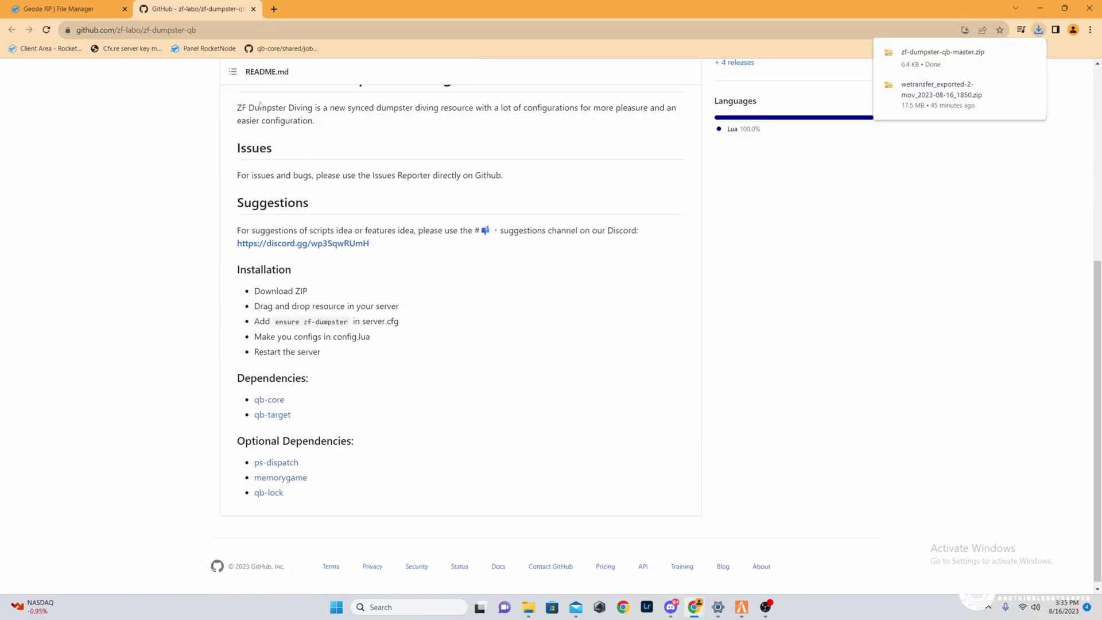
left_click(34, 16)
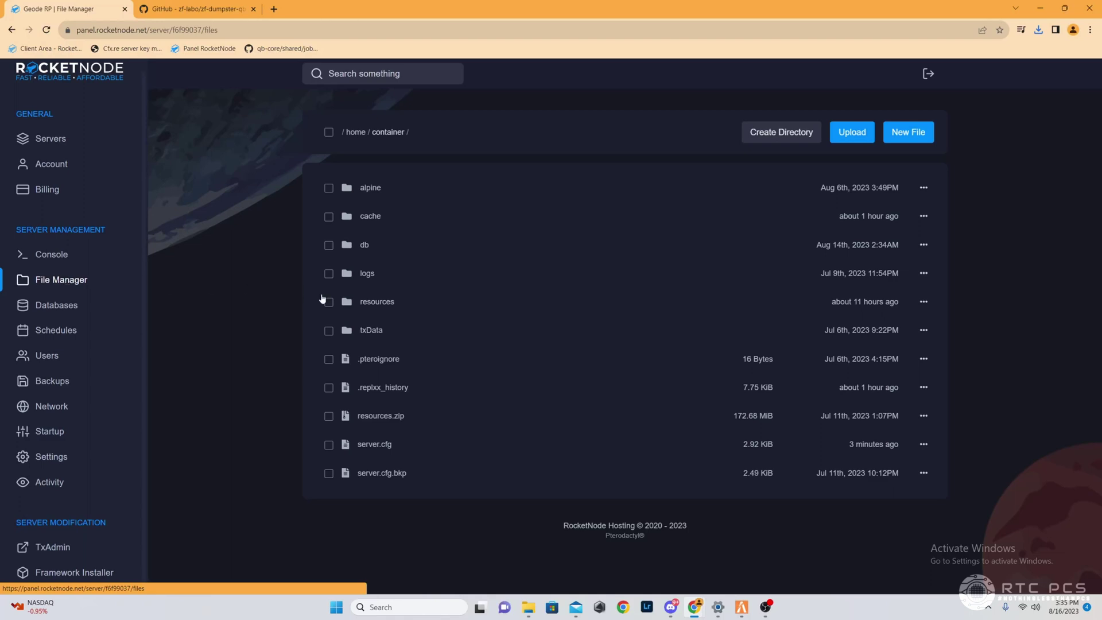
Open /home/container/resources and browse its folders like [qb], [standalone] and tr-blackmarket.
left_click(445, 310)
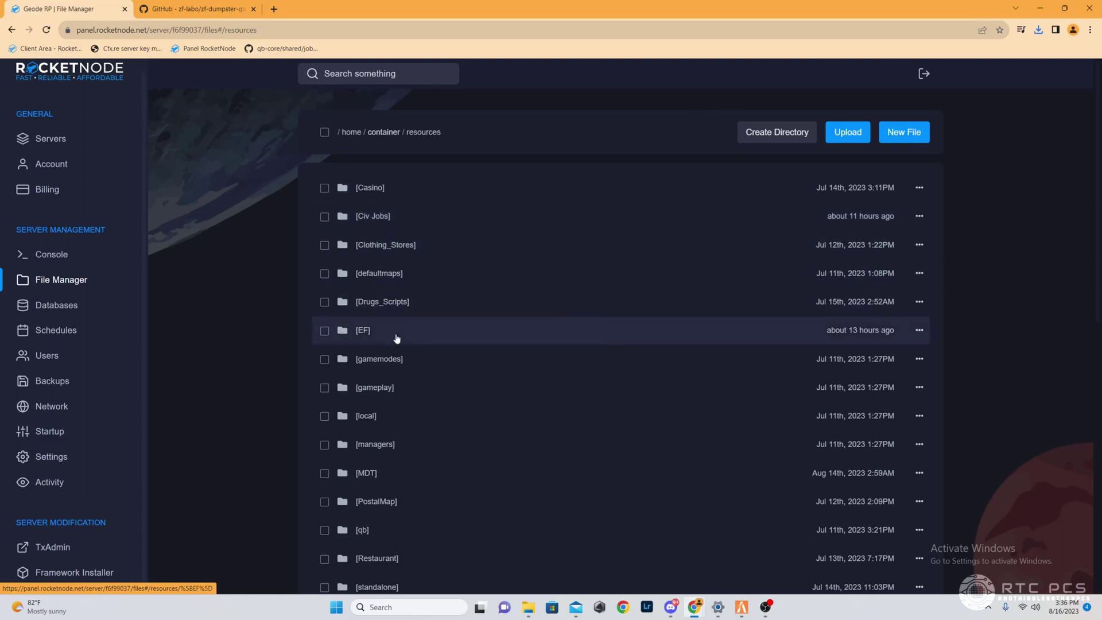
scroll(396, 338, "down", 6)
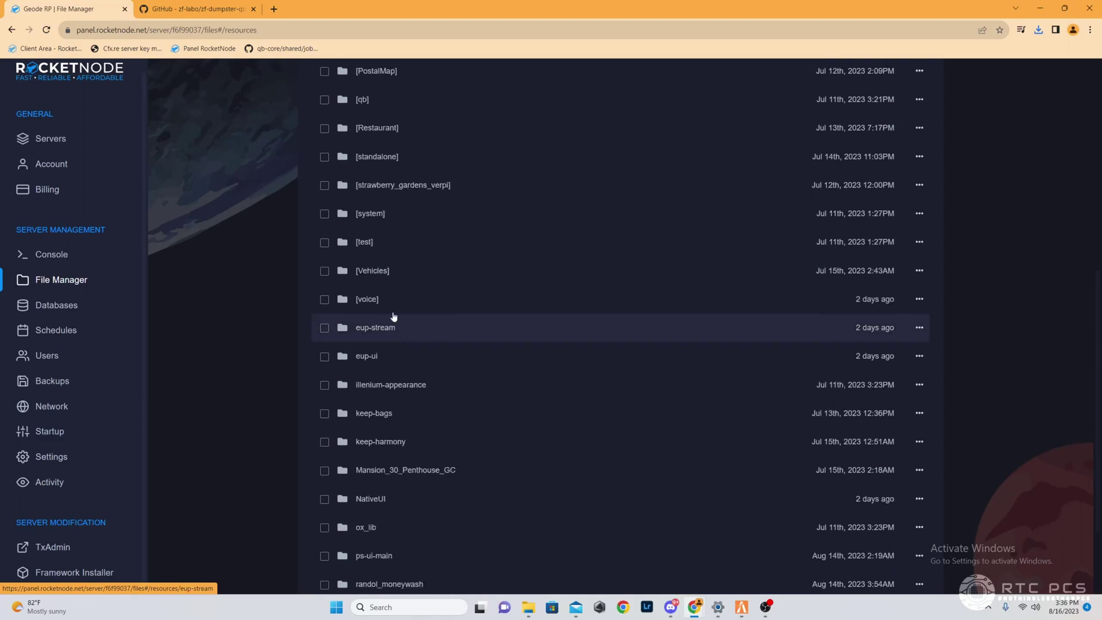
scroll(393, 317, "down", 2)
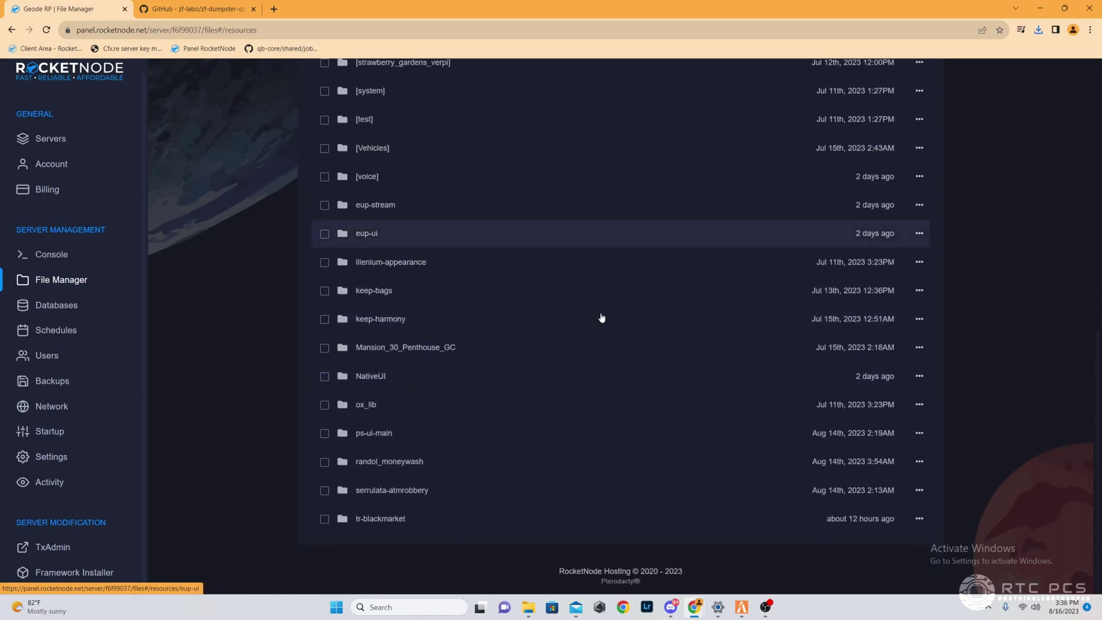
Upload zf-dumpster-qb-master.zip from Downloads into resources and unarchive it into a folder.
left_click(529, 607)
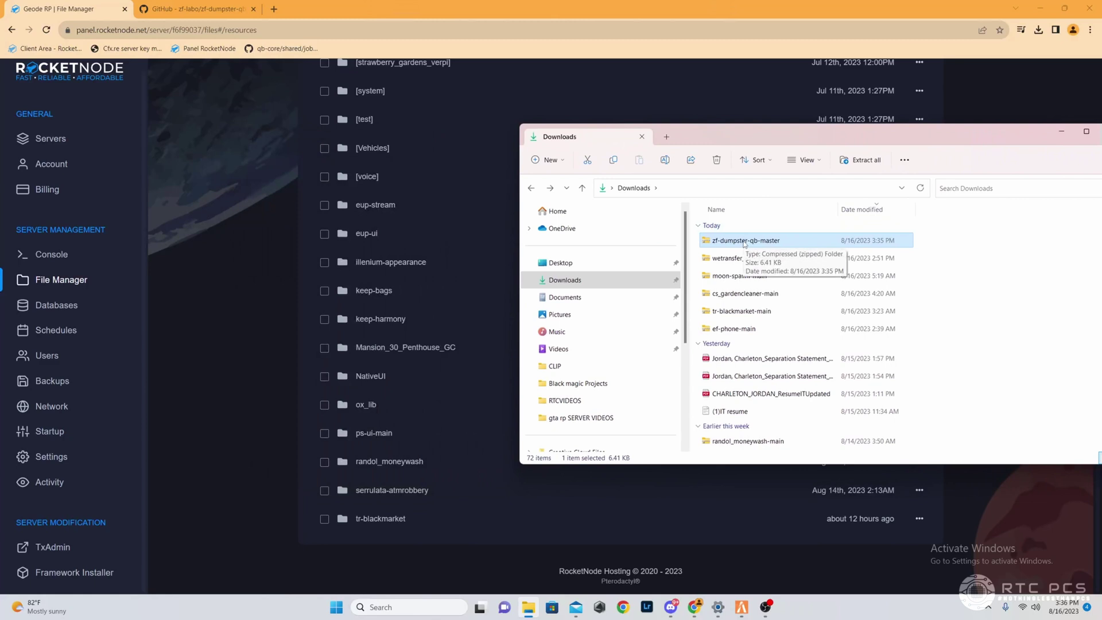
mouse_move(744, 244)
left_mouse_down()
mouse_move(665, 230)
mouse_move(428, 335)
left_mouse_up()
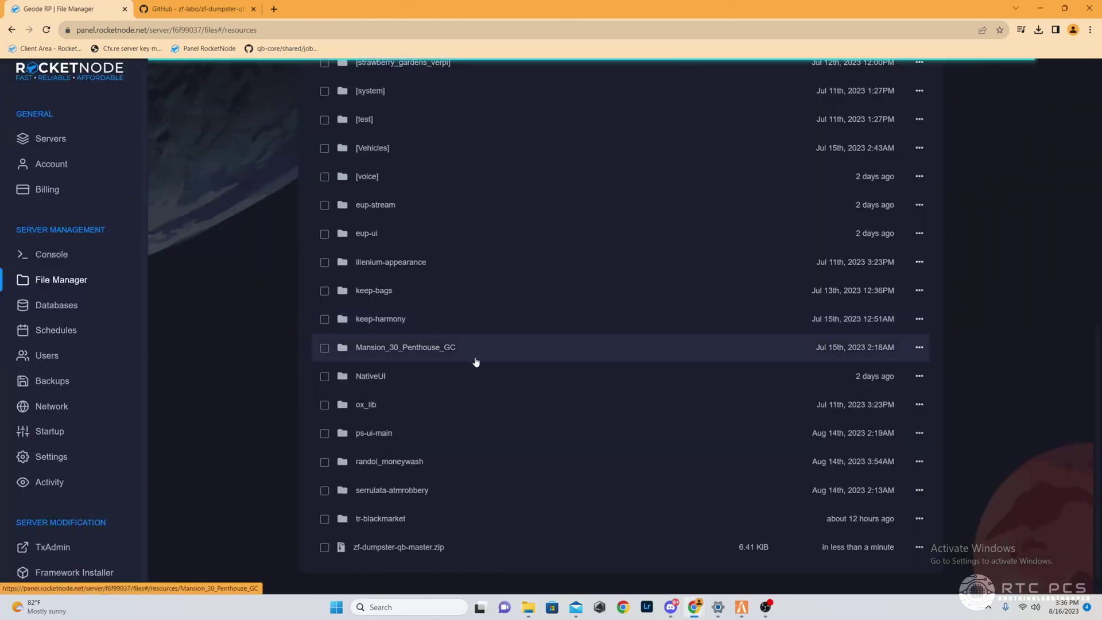
right_click(425, 549)
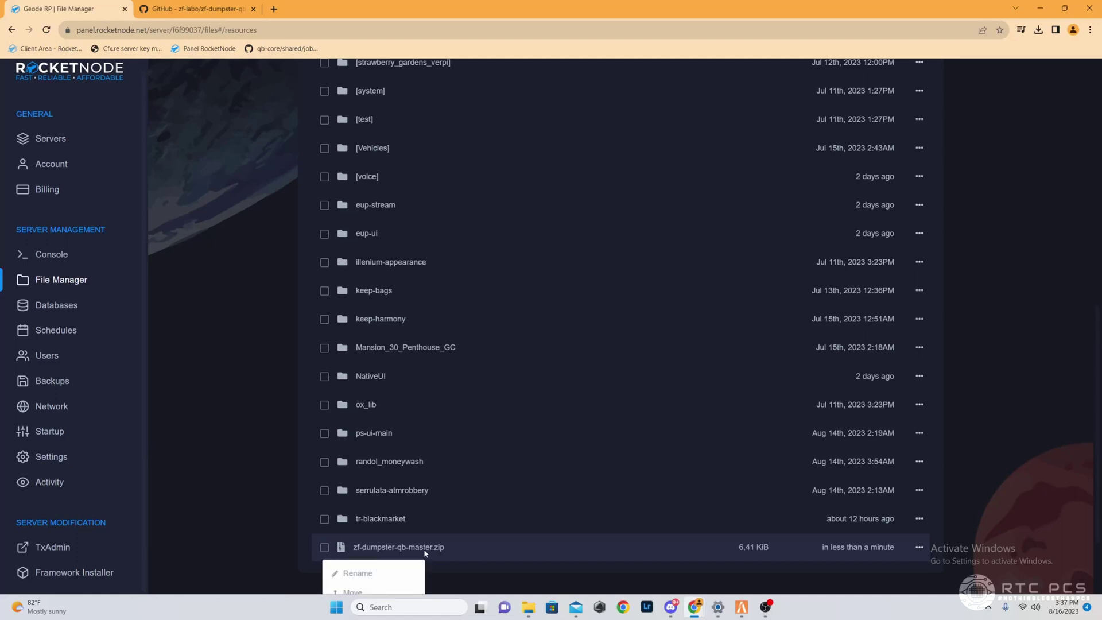
scroll(424, 548, "down", 2)
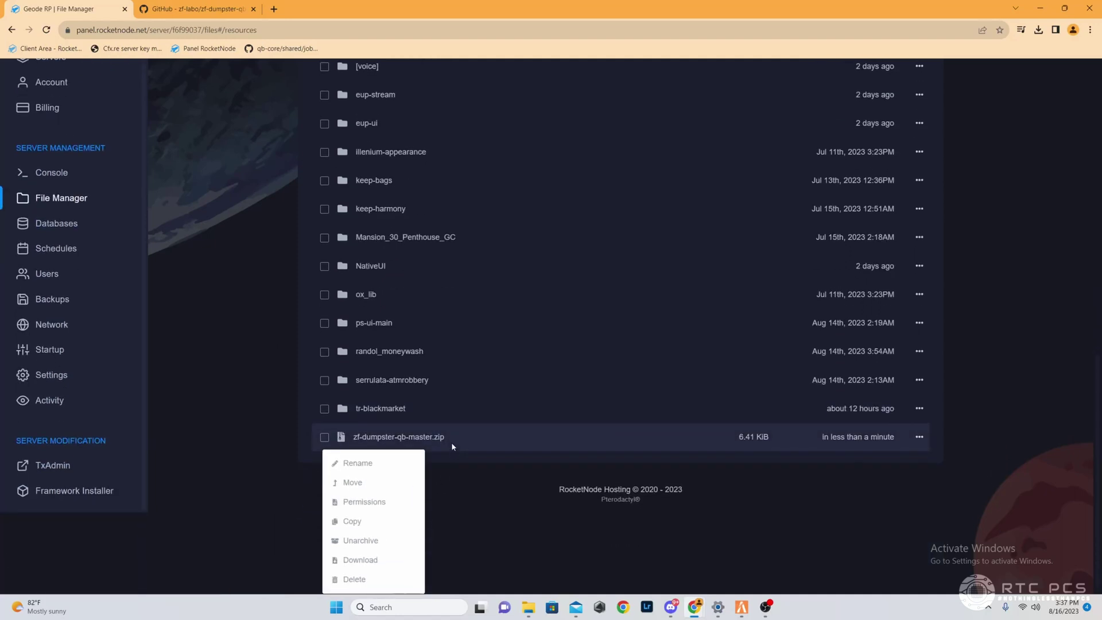
scroll(451, 442, "up", 2)
right_click(413, 519)
scroll(412, 522, "down", 2)
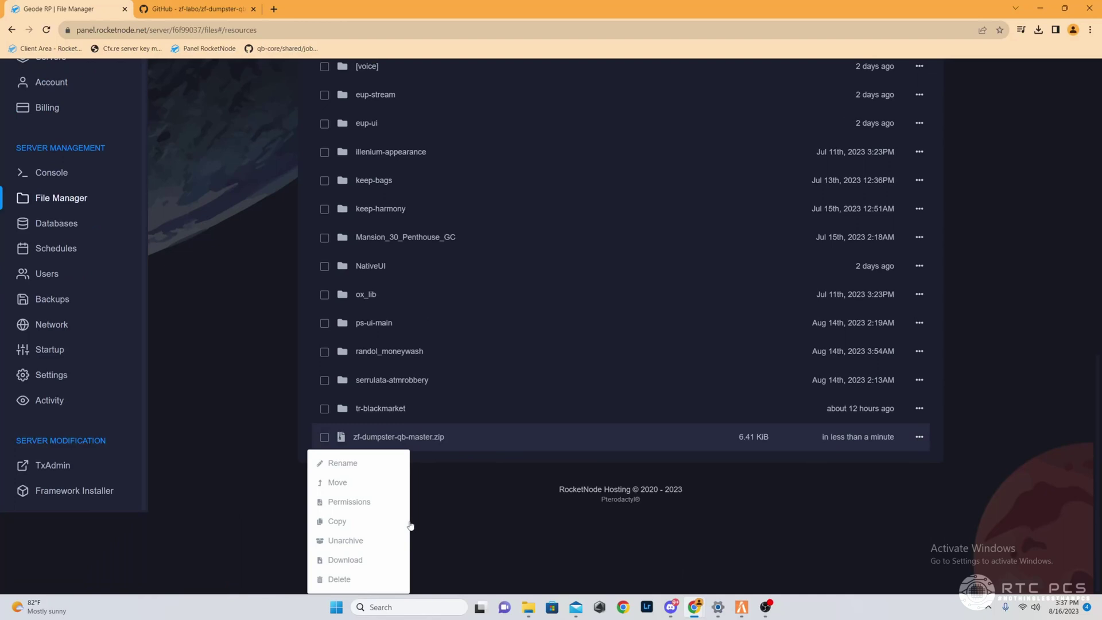
left_click(366, 539)
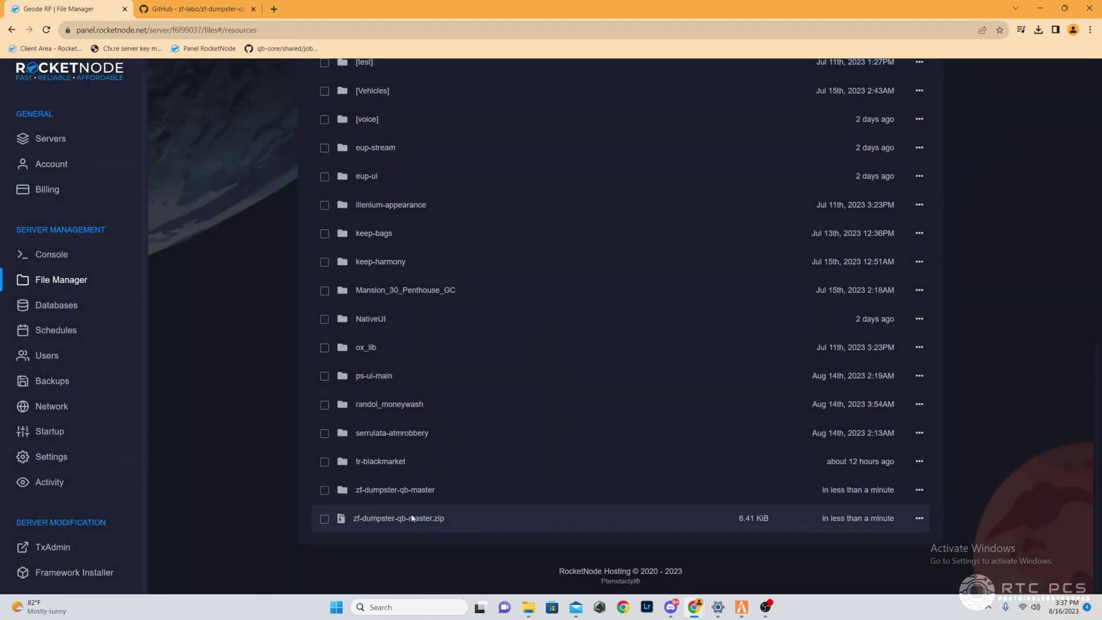
Delete the leftover zf-dumpster-qb-master.zip file.
right_click(410, 522)
scroll(410, 522, "down", 1)
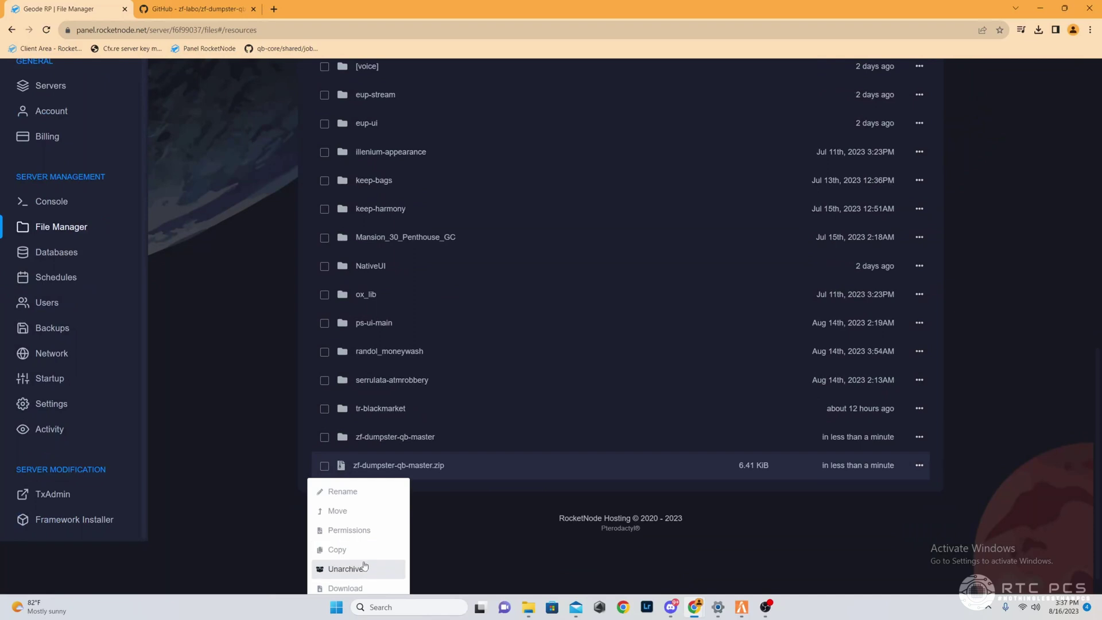
scroll(363, 565, "down", 1)
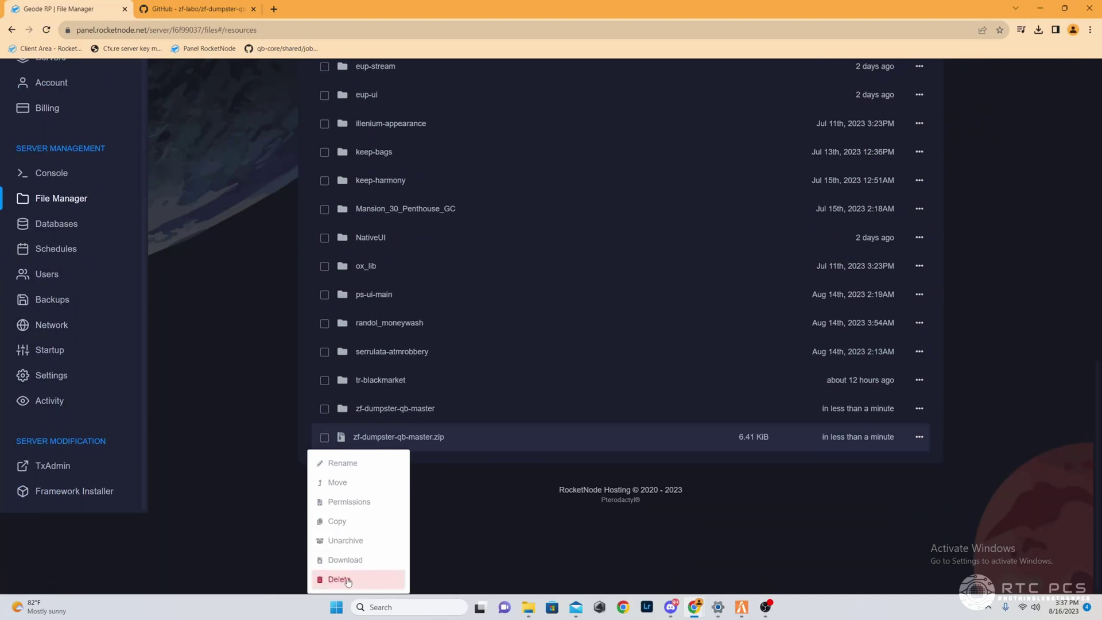
left_click(348, 581)
left_click(677, 371)
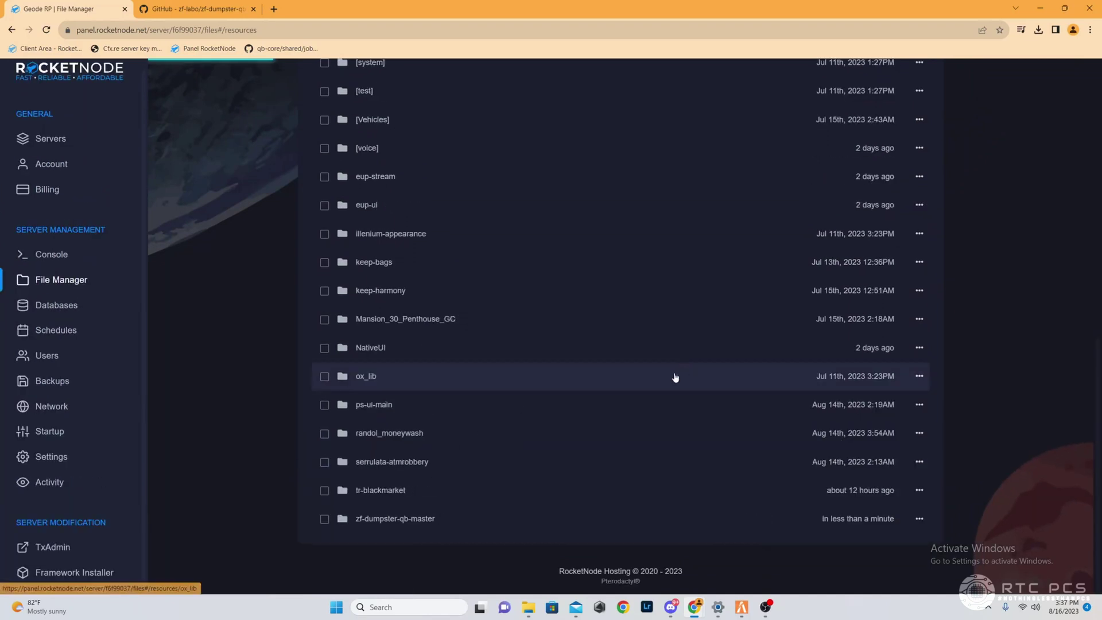
Rename zf-dumpster-qb-master to zf-dumpster-qb, then go back to /home/container.
right_click(398, 519)
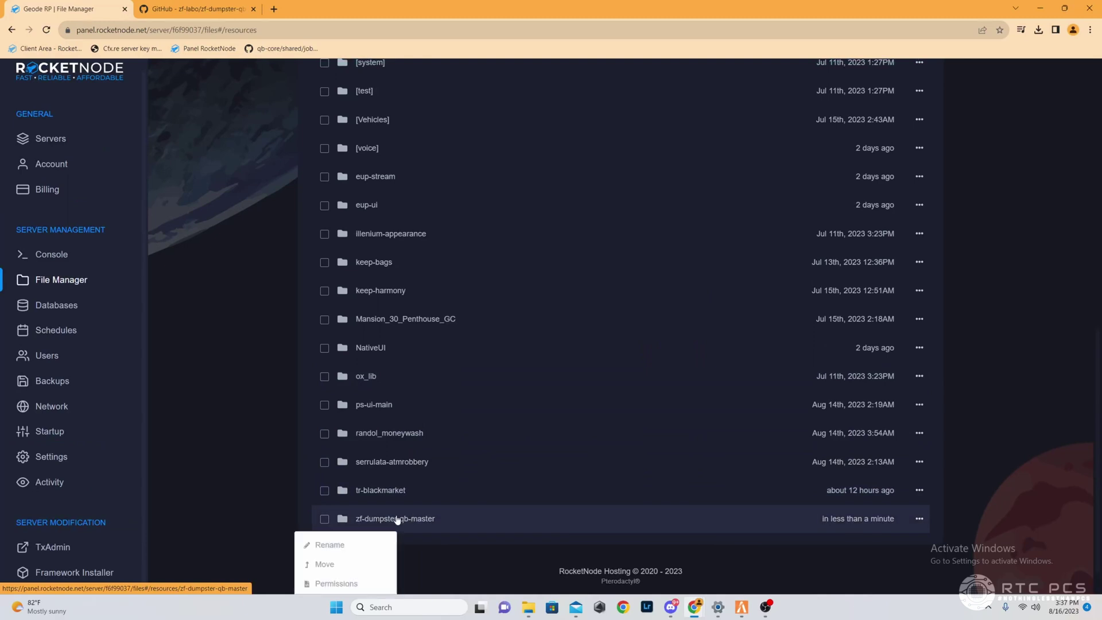
left_click(351, 550)
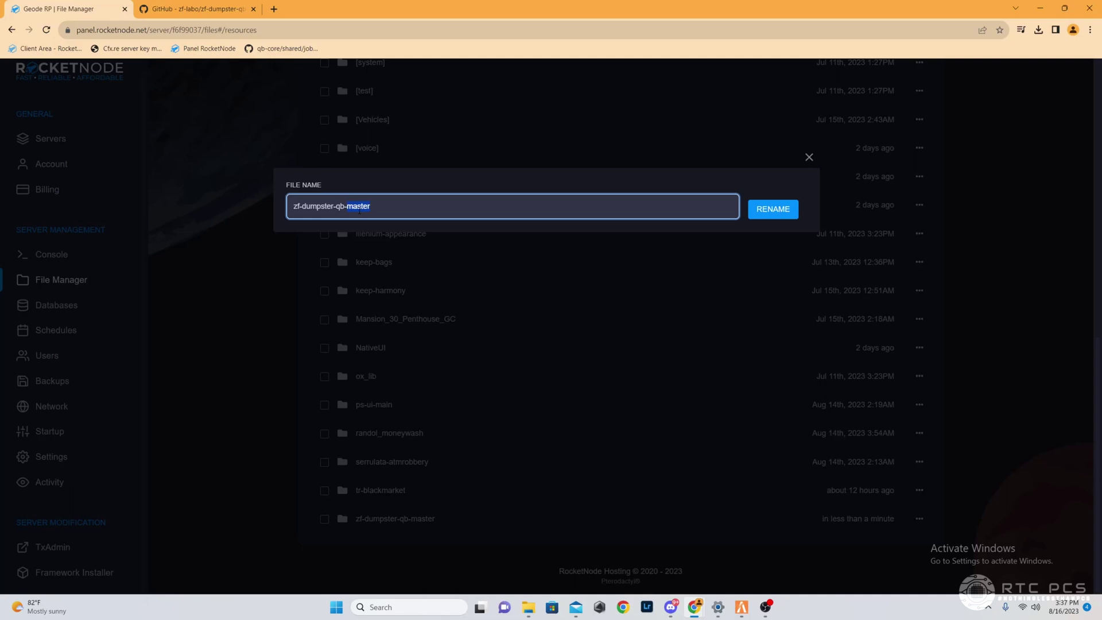
key("BackSpace")
key("ctrl+a")
key("ctrl+c")
left_click(783, 210)
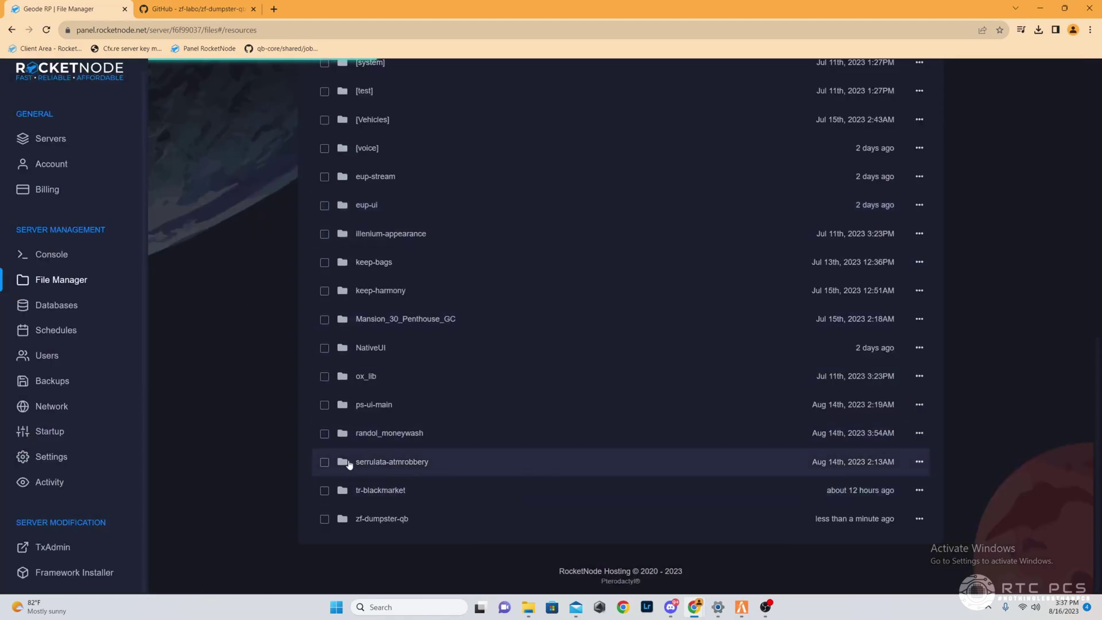
key("alt+Left")
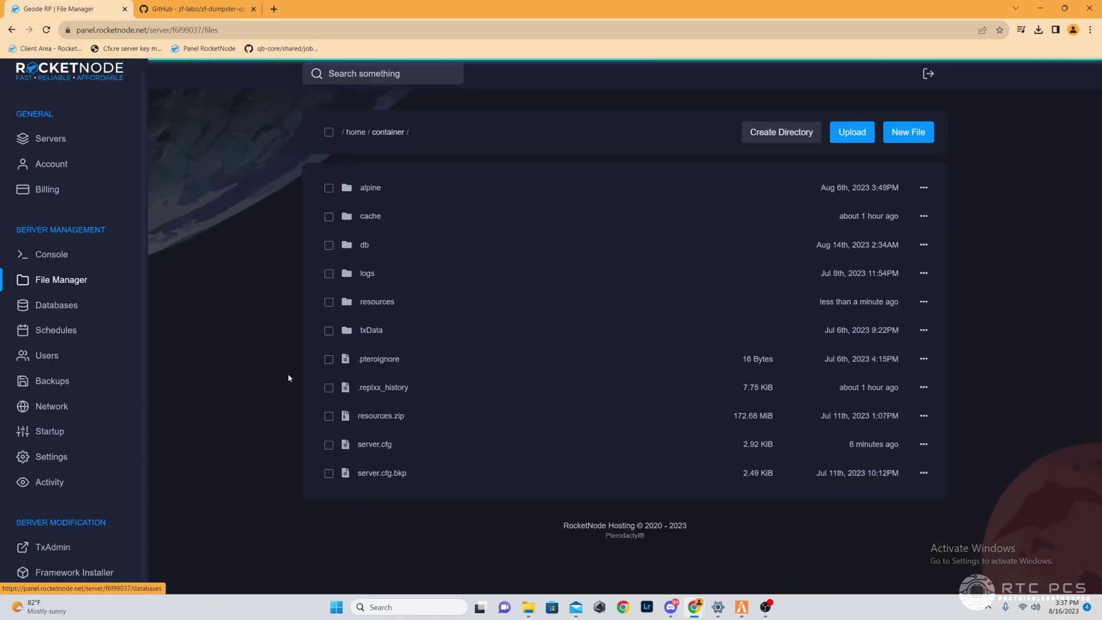
Add 'ensure zf-dumpster-qb' after ensure [Casino] in server.cfg, save, and switch to FiveM.
left_click(392, 452)
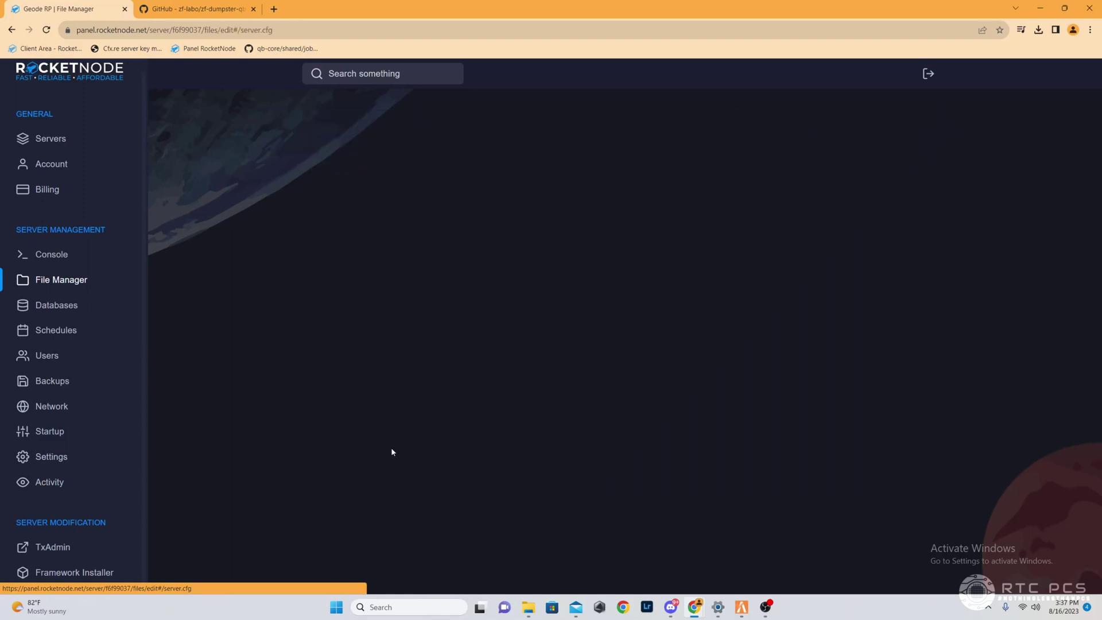
scroll(626, 332, "down", 10)
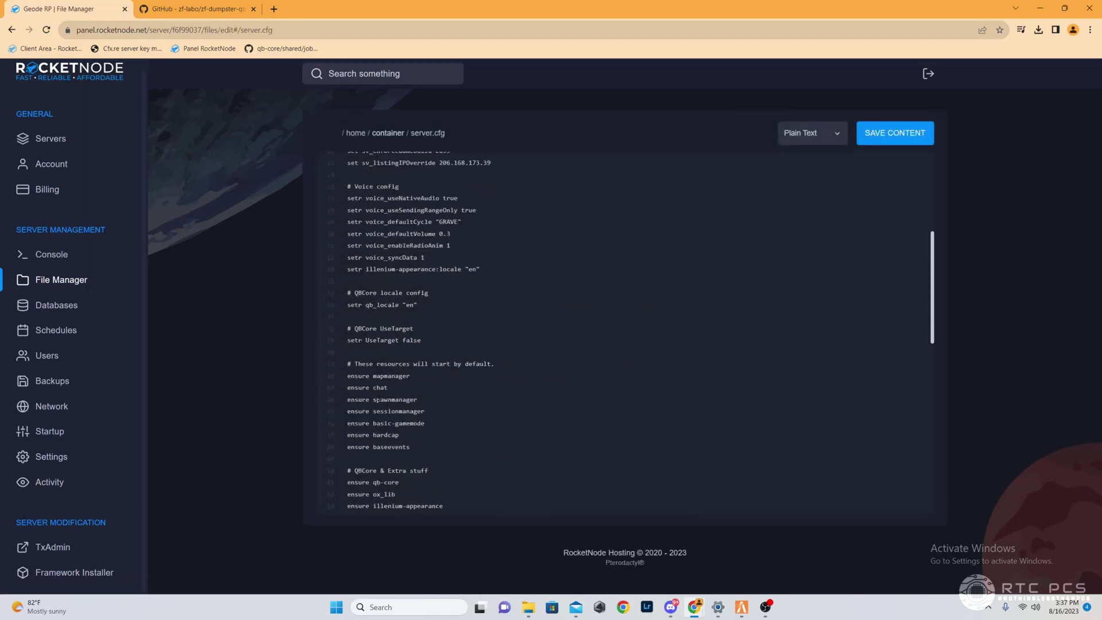
scroll(625, 333, "down", 1)
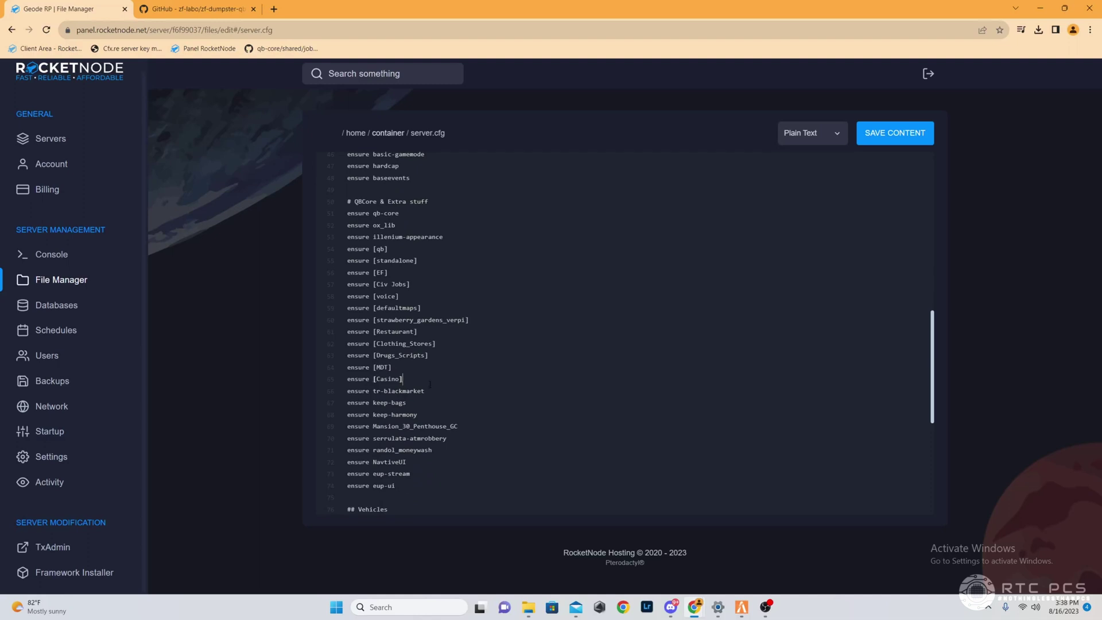
key("Return")
type("ensure")
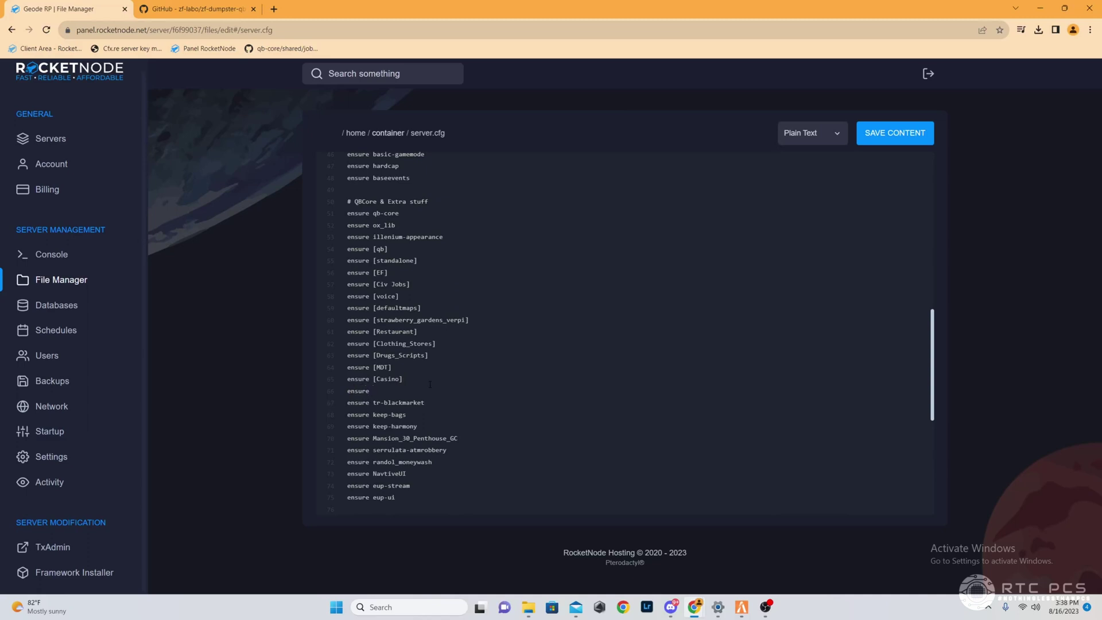
key("ctrl+v")
left_click(886, 145)
left_click(45, 281)
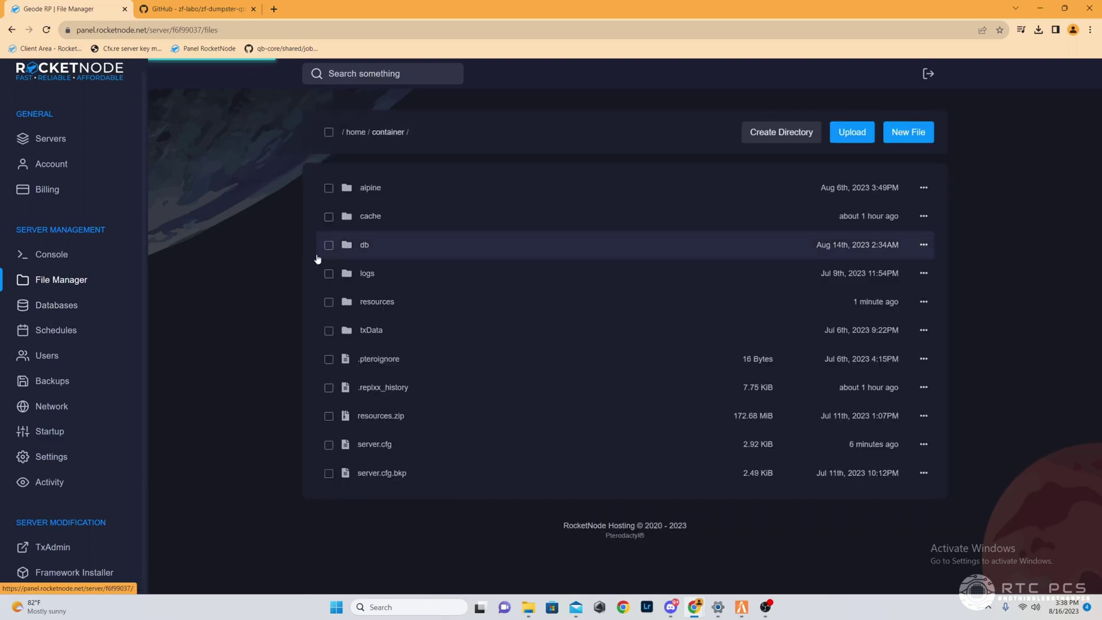
left_click(741, 606)
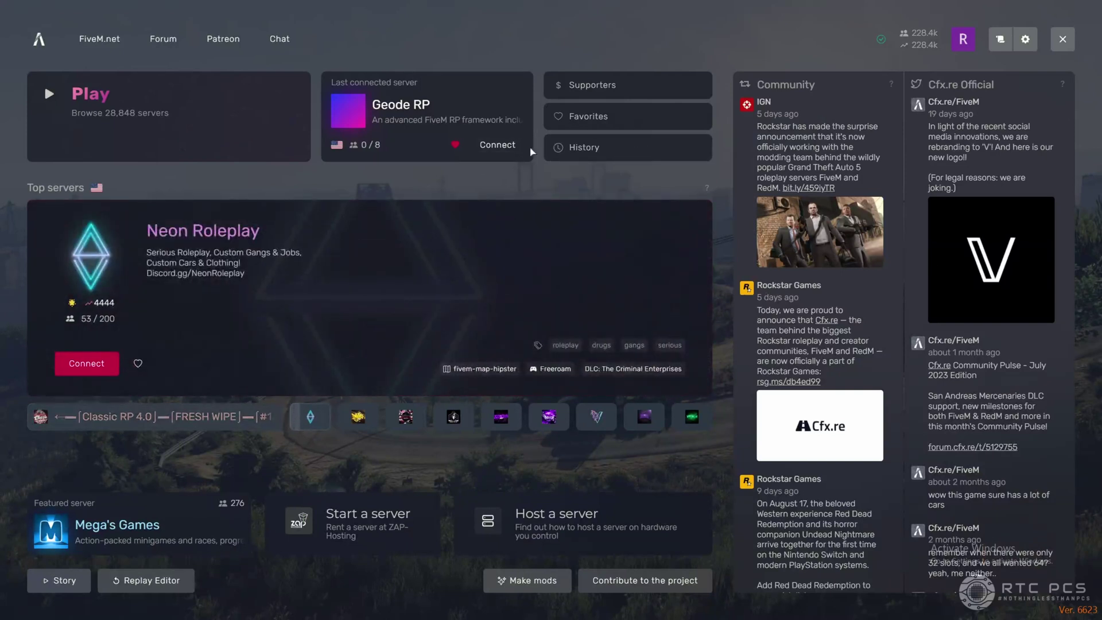
Connect to Geode RP, then inspect the 'Dive In' label in zf-dumpster-qb/locales/en.lua.
left_click(498, 146)
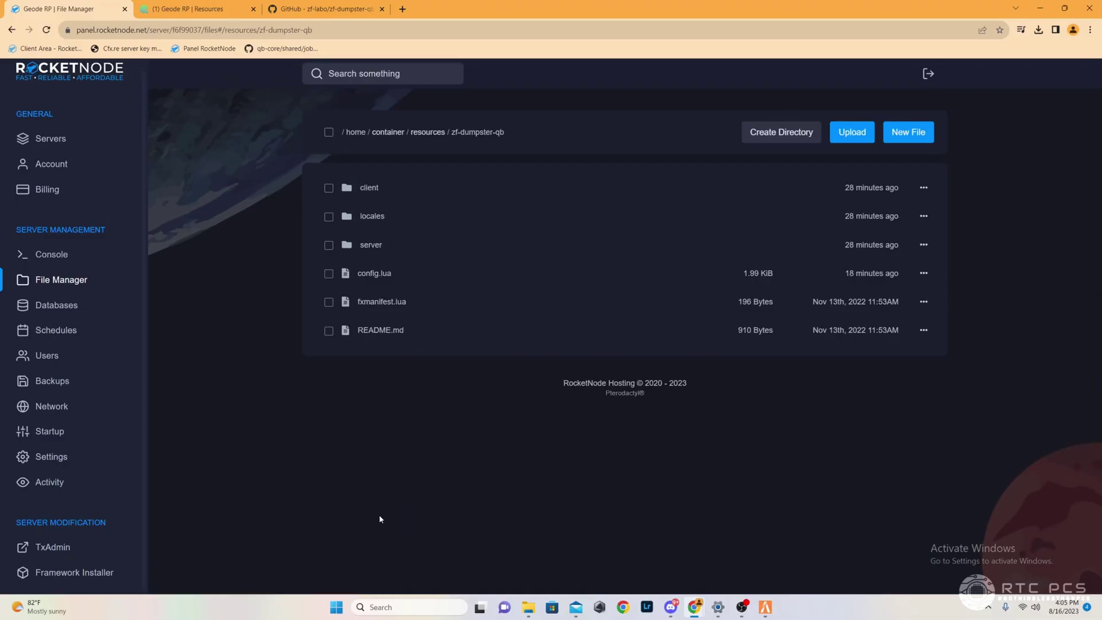
left_click(400, 216)
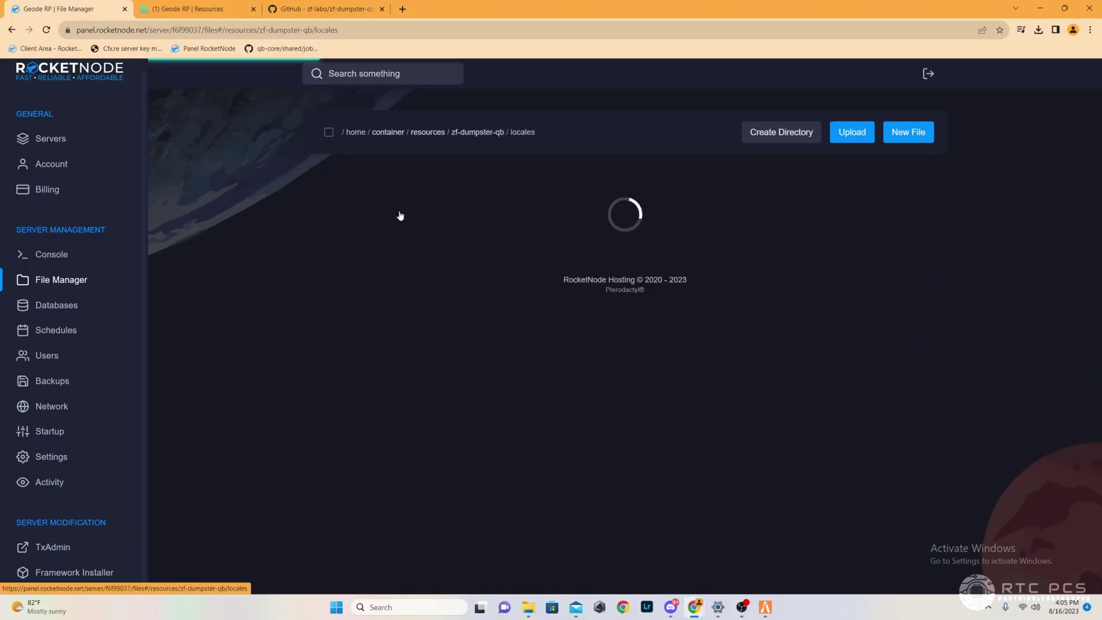
left_click(370, 197)
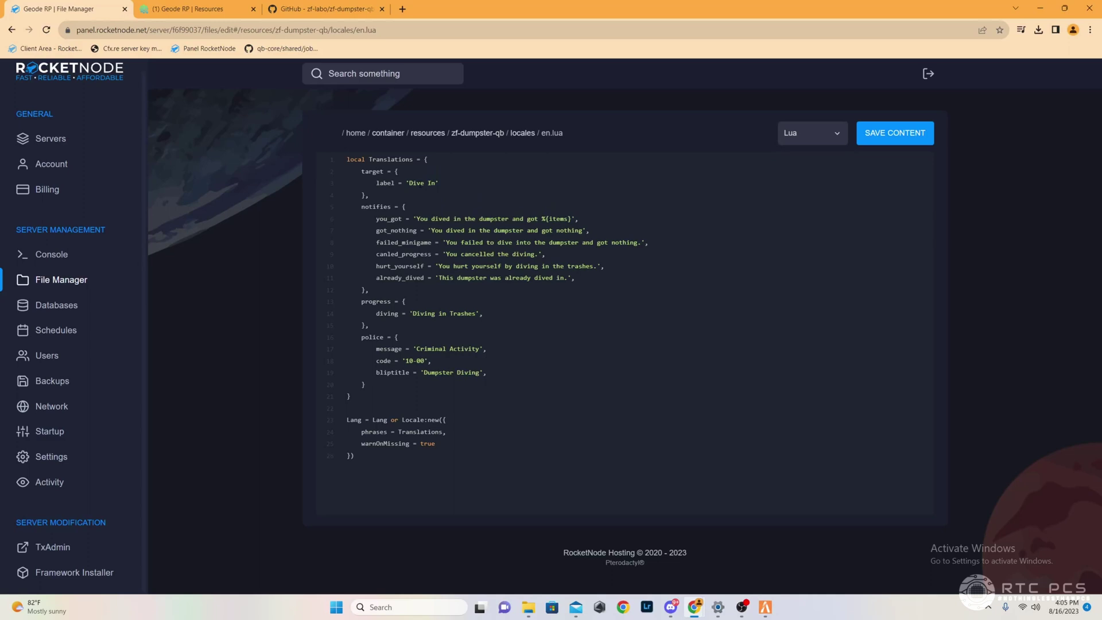
double_click(416, 183)
left_click(428, 183)
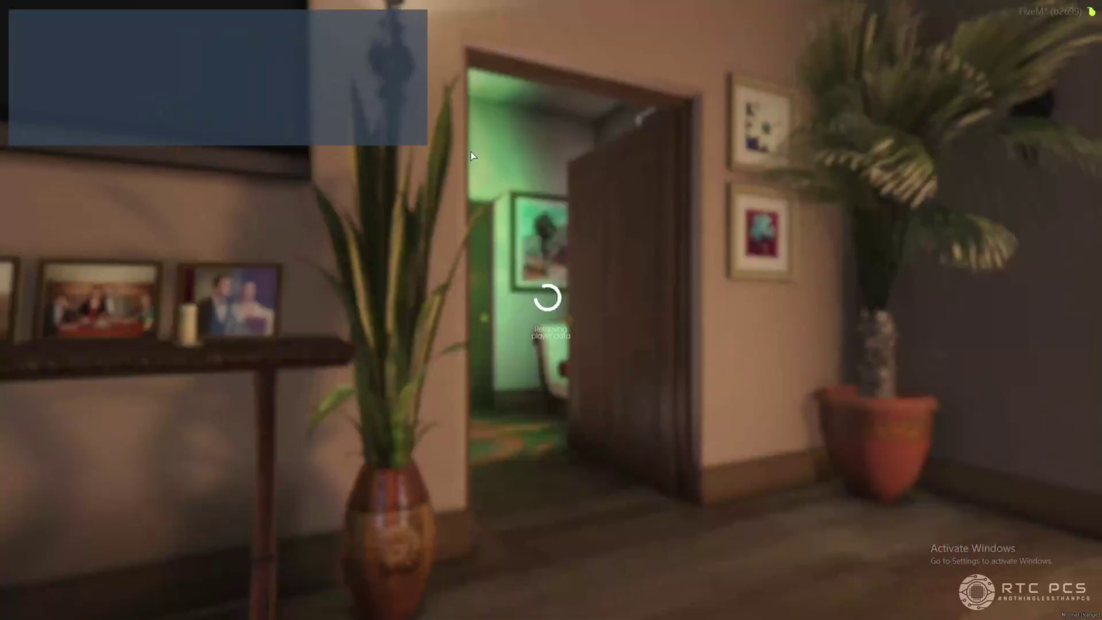
Spawn a character and run past the gas station into the dark back alley.
left_click(295, 309)
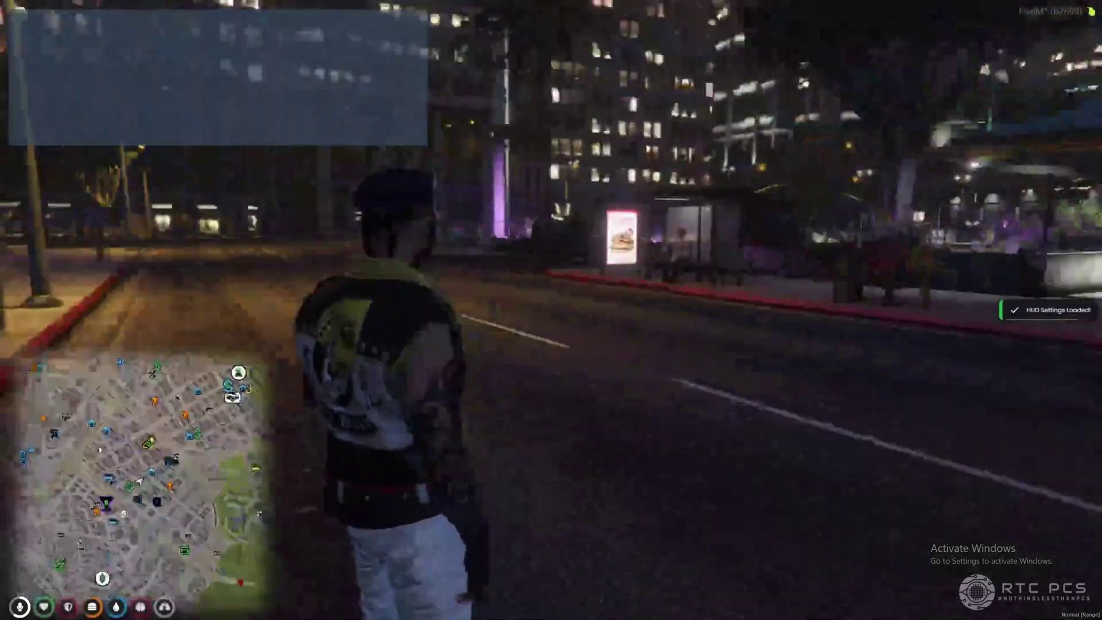
key("w")
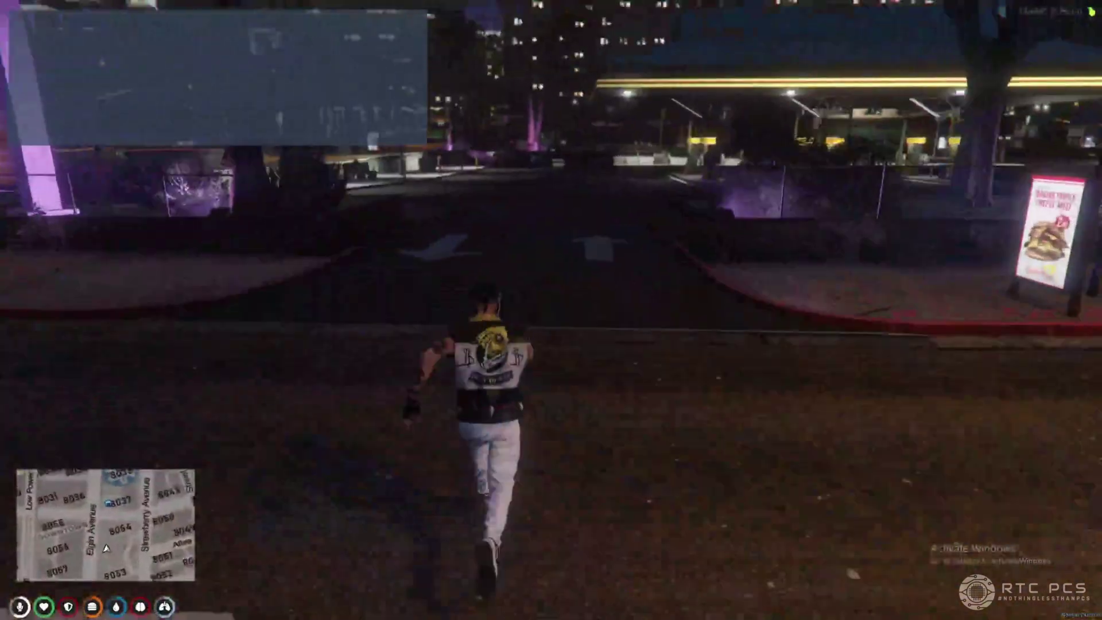
key("a")
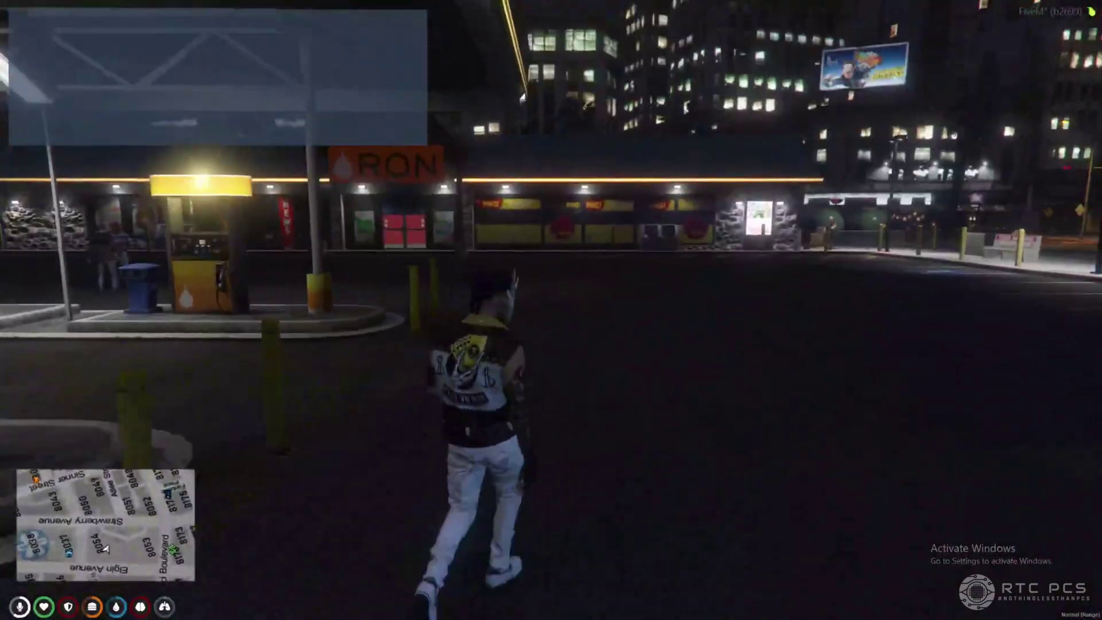
key("w")
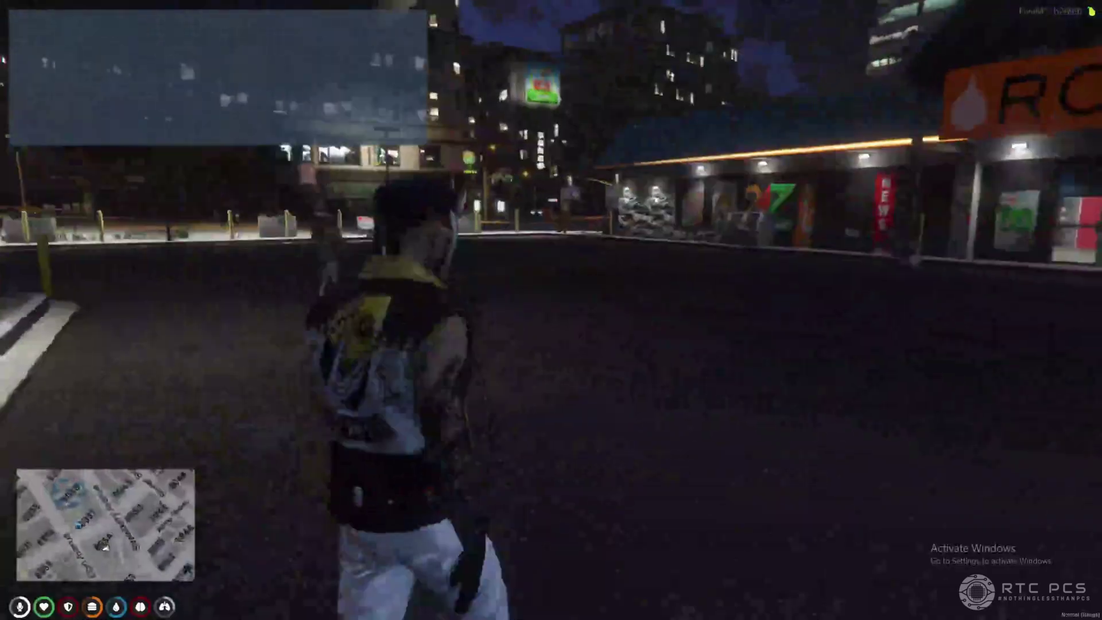
key("w")
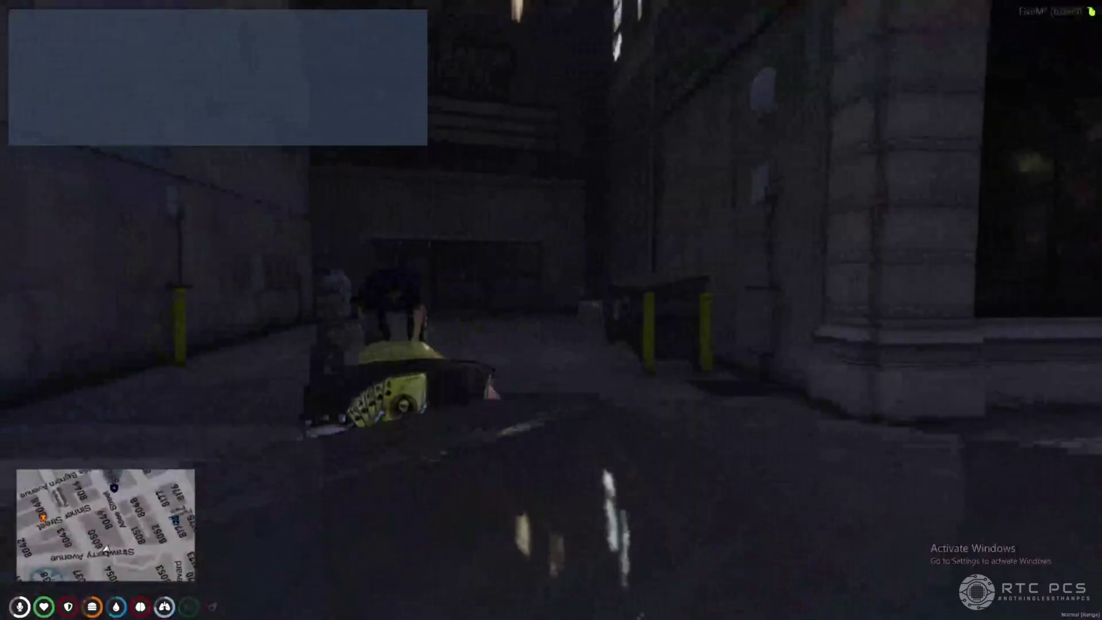
Walk to the alley dumpsters and try Dive In on the first one.
key("w")
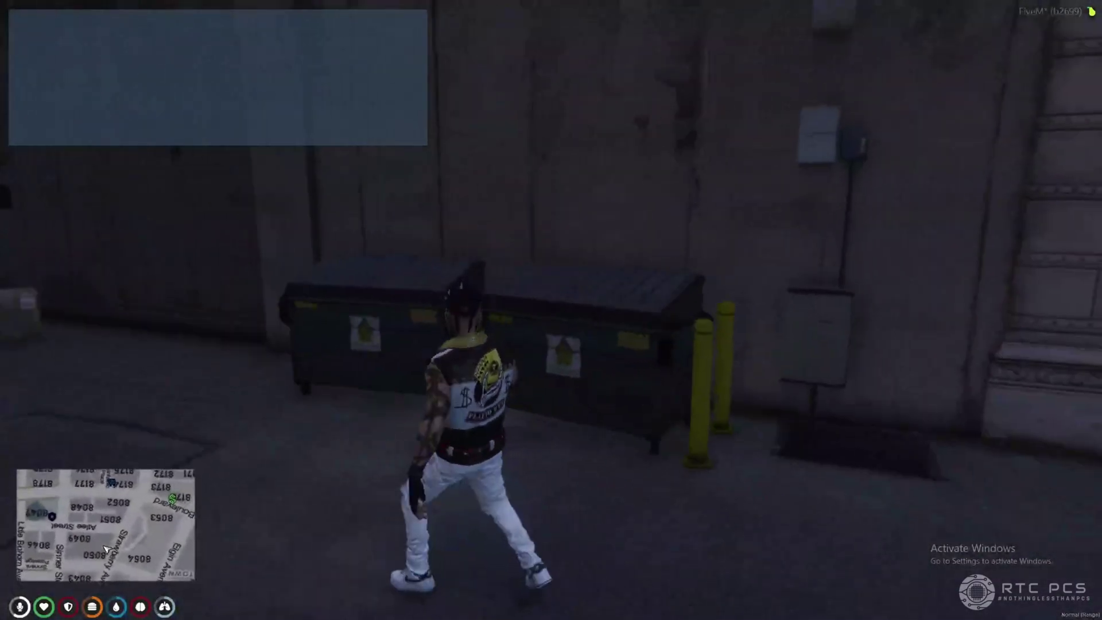
key("alt")
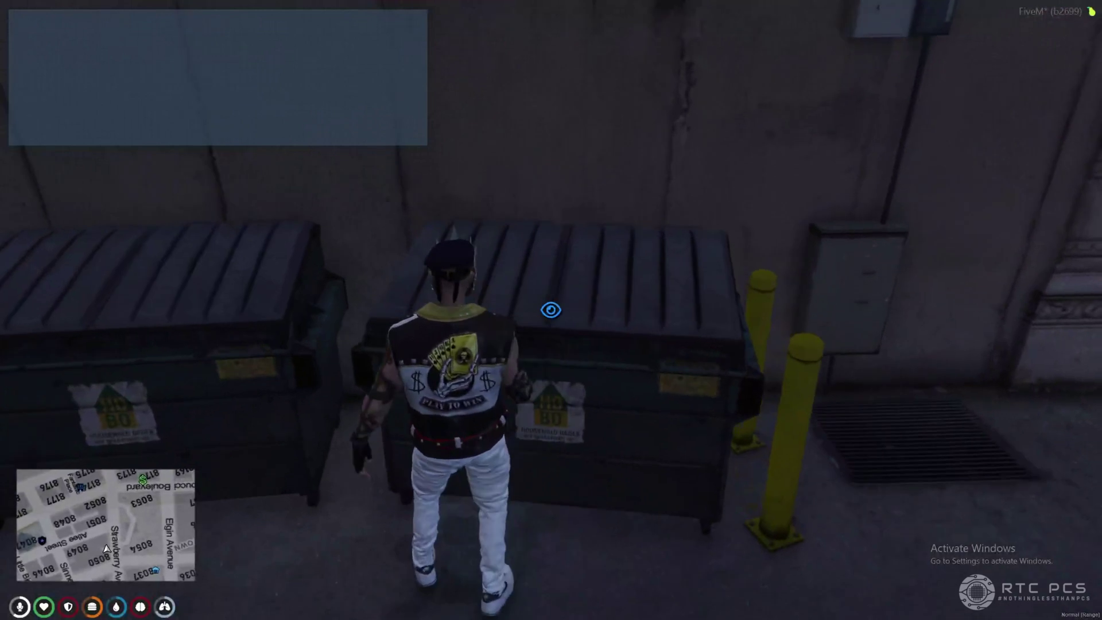
left_click(551, 311)
left_click(591, 311)
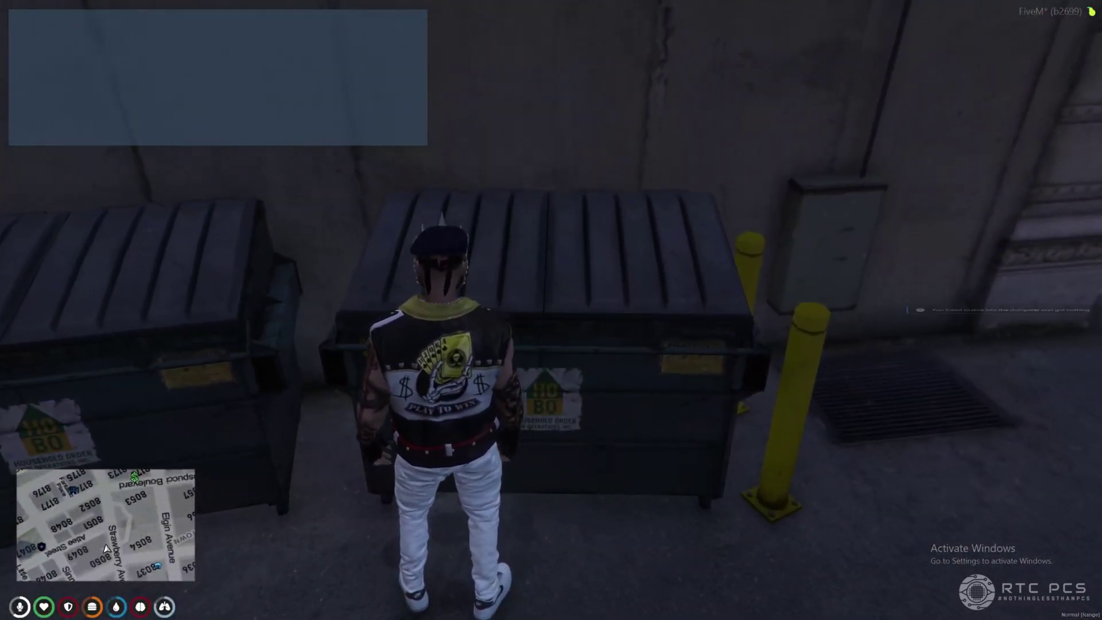
left_click(551, 309)
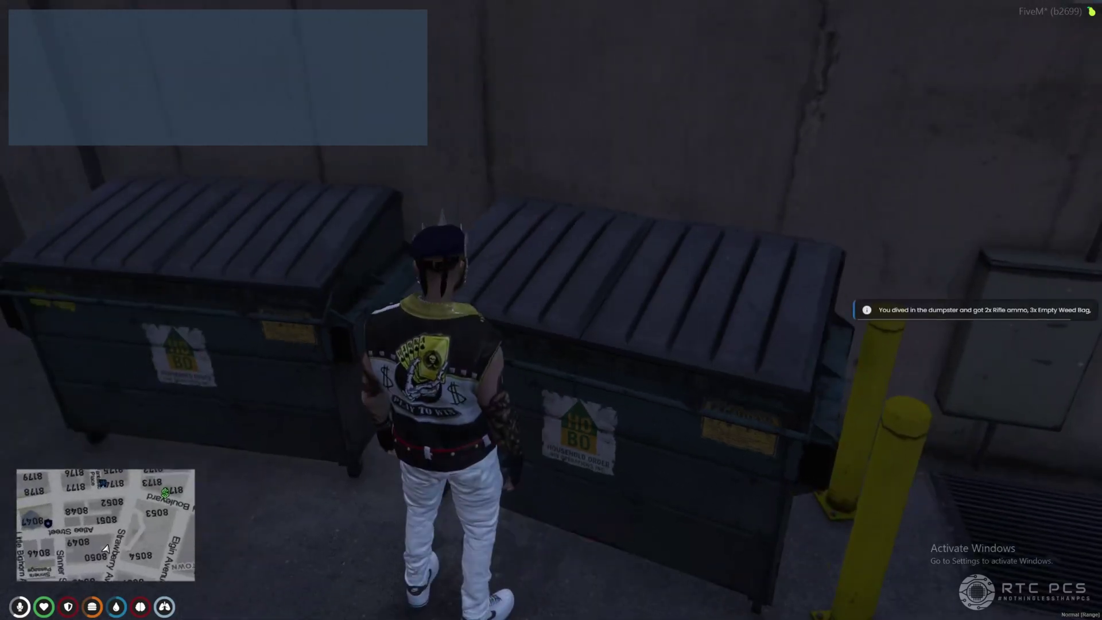
Dive into the other dumpster until it yields 2x Steel, 1x Steel and 3x Empty Weed Bag.
key("a")
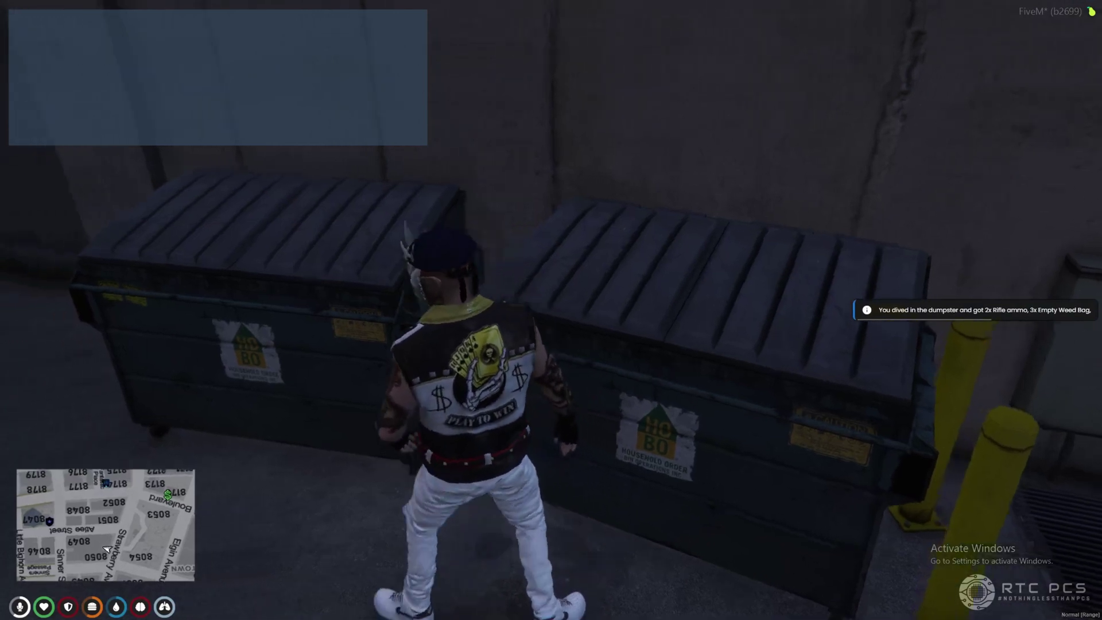
key("alt")
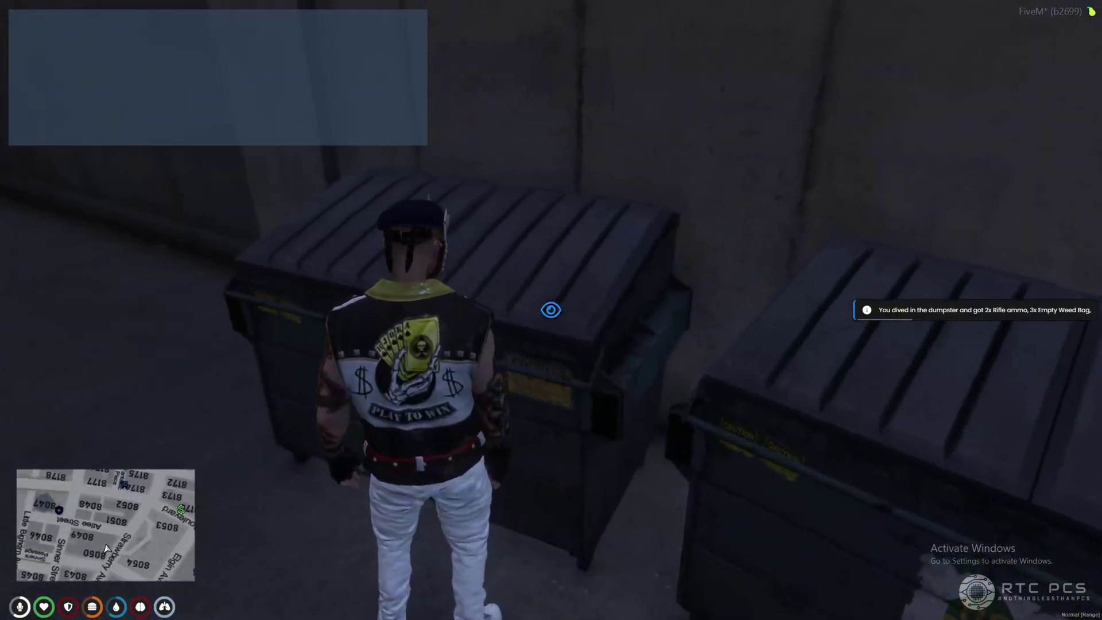
left_click(585, 314)
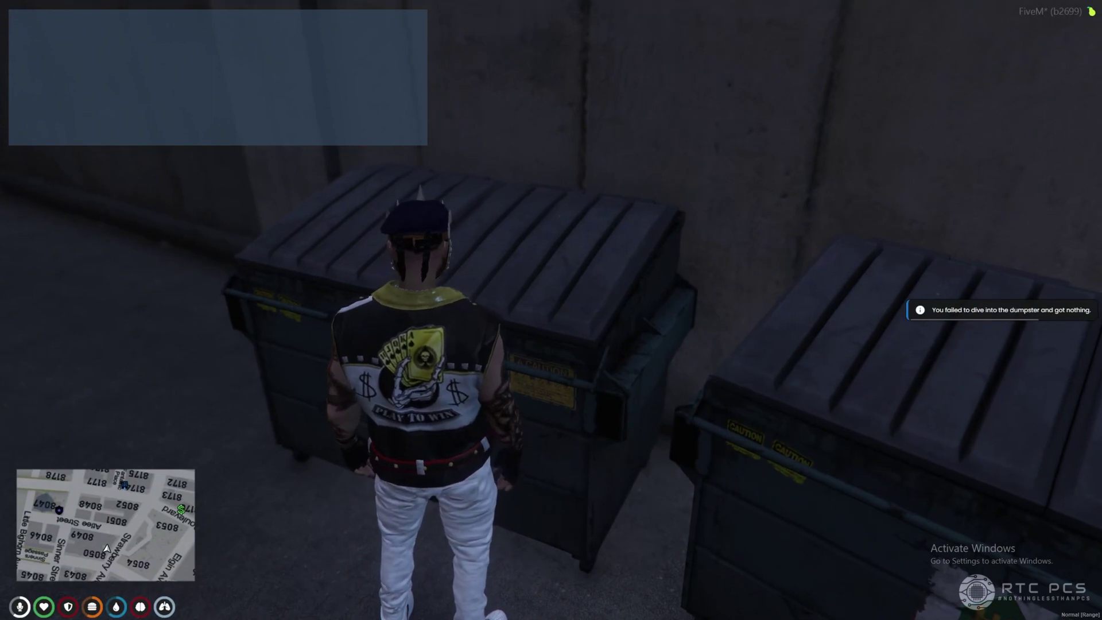
key("alt")
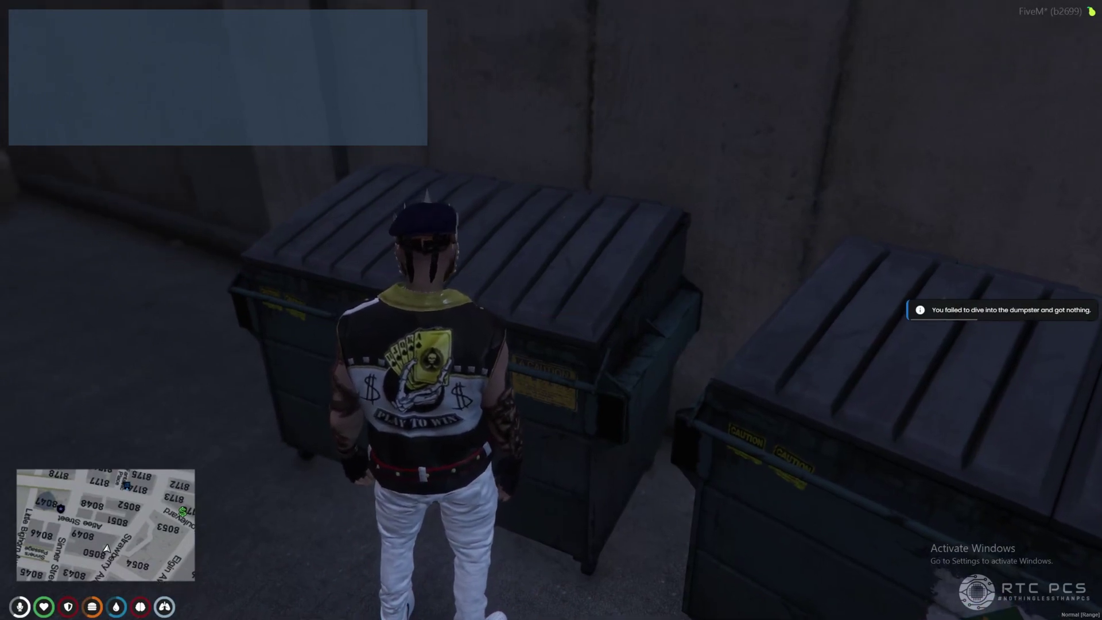
key("alt")
left_click(580, 313)
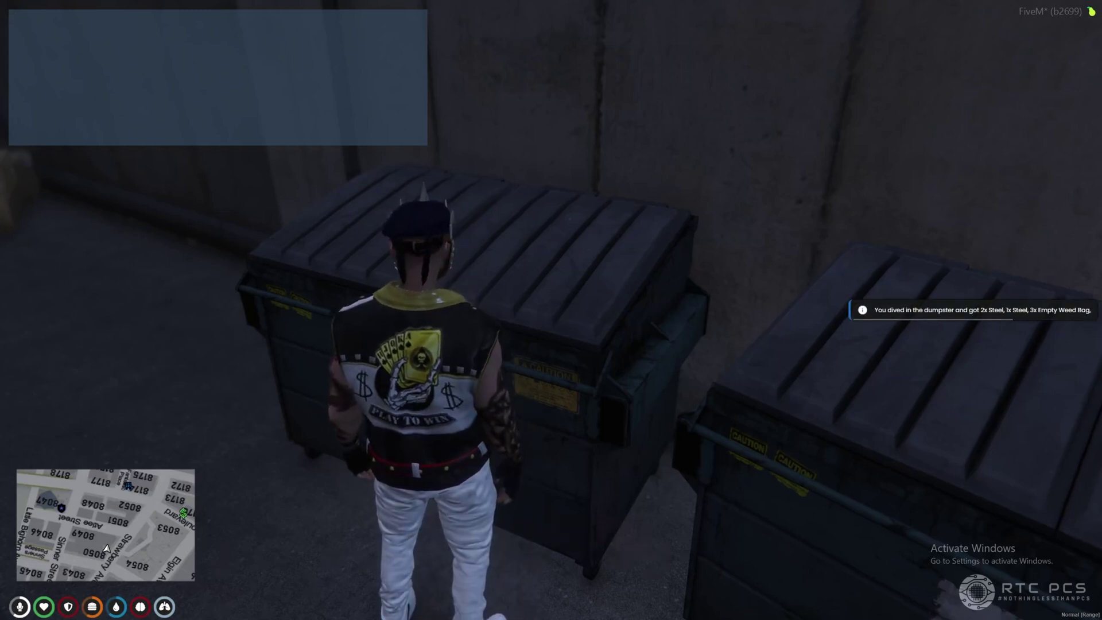
key("s")
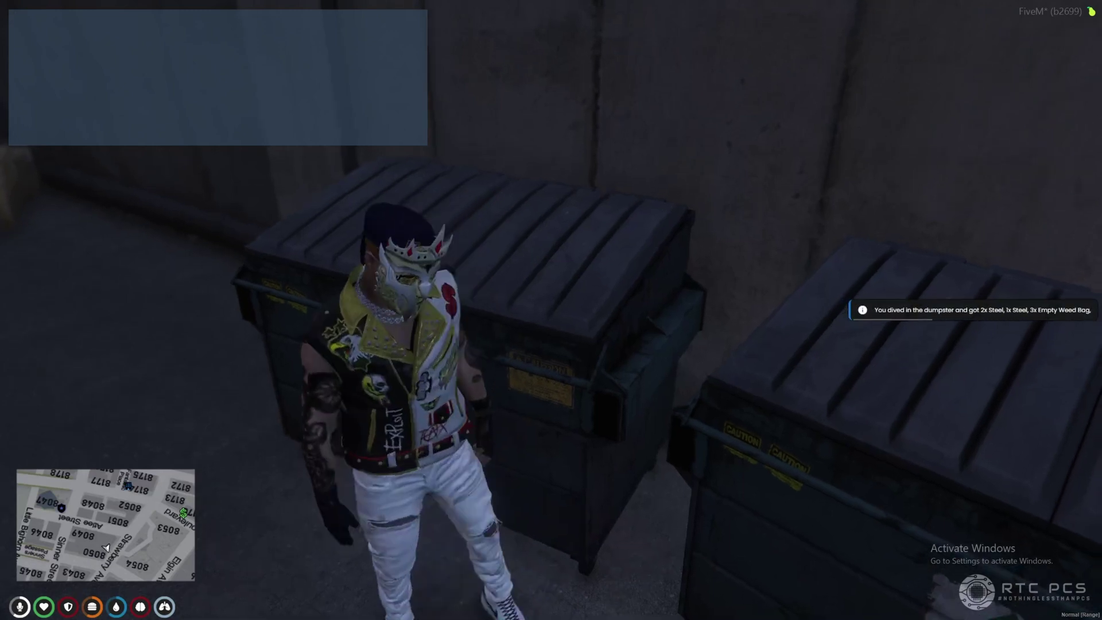